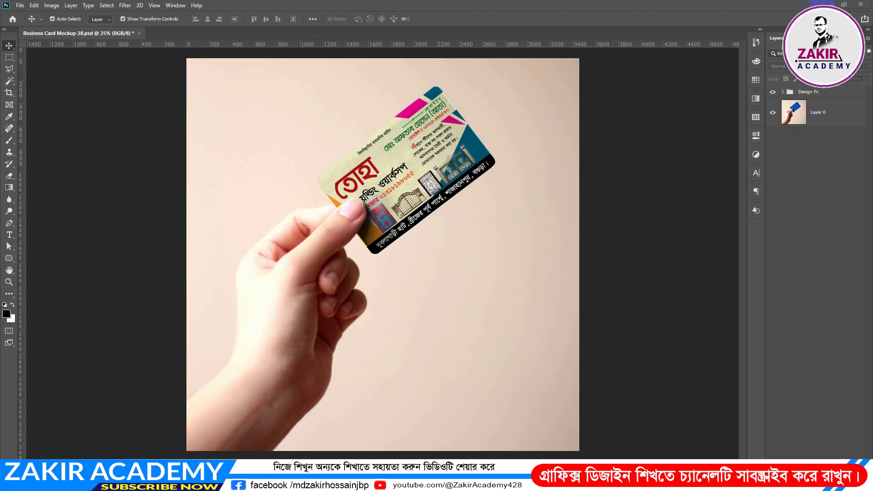
# - Preview the visiting-Card image from the desktop, and close the preview
pyautogui.click(828, 4)
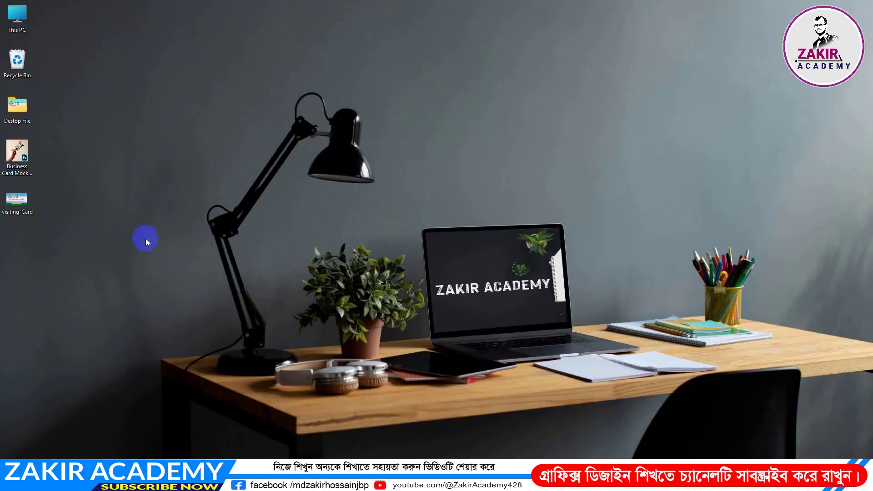
pyautogui.doubleClick(14, 208)
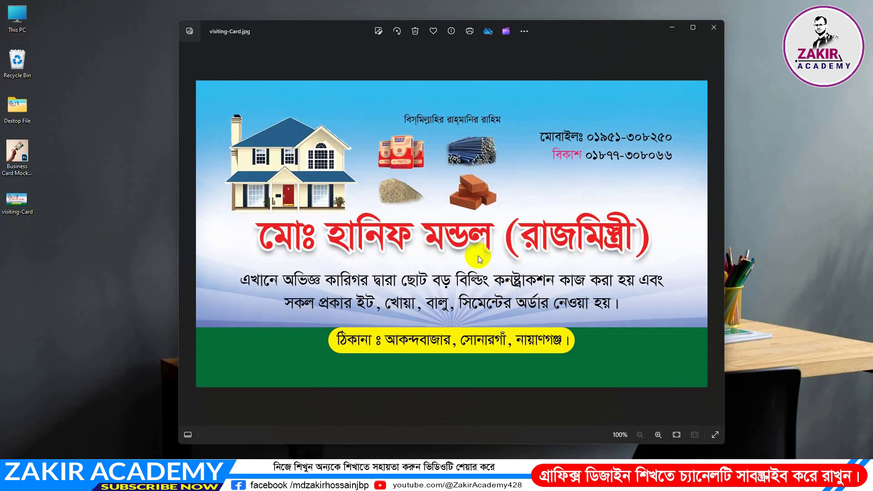
pyautogui.click(713, 28)
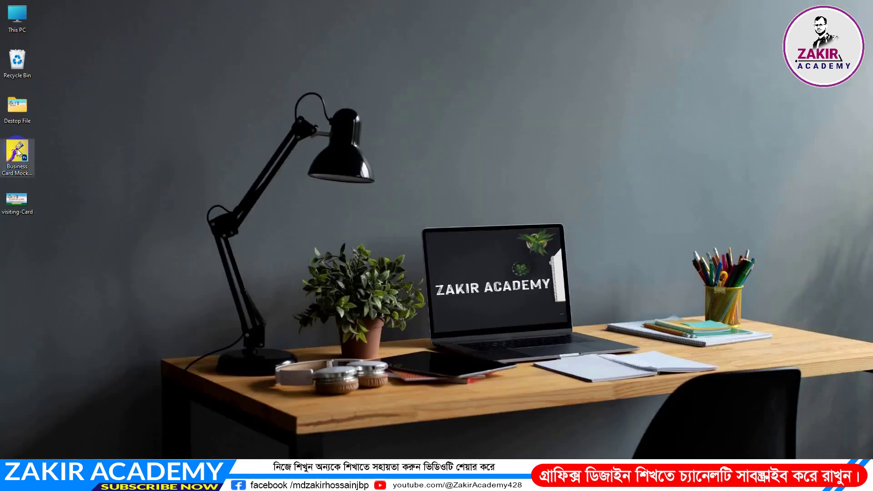
# - Return to the Business Card Mockup 38 document in Photoshop and open the Design Fx group's design smart object for editing
pyautogui.click(17, 151)
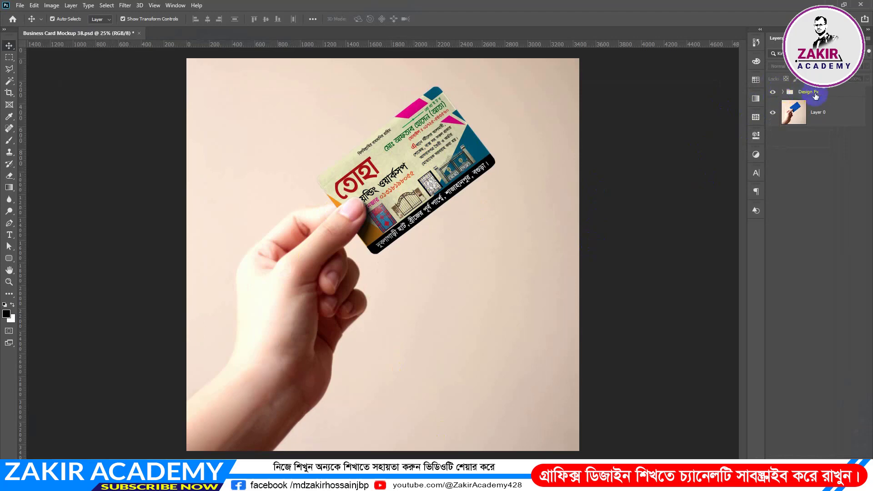
pyautogui.click(782, 93)
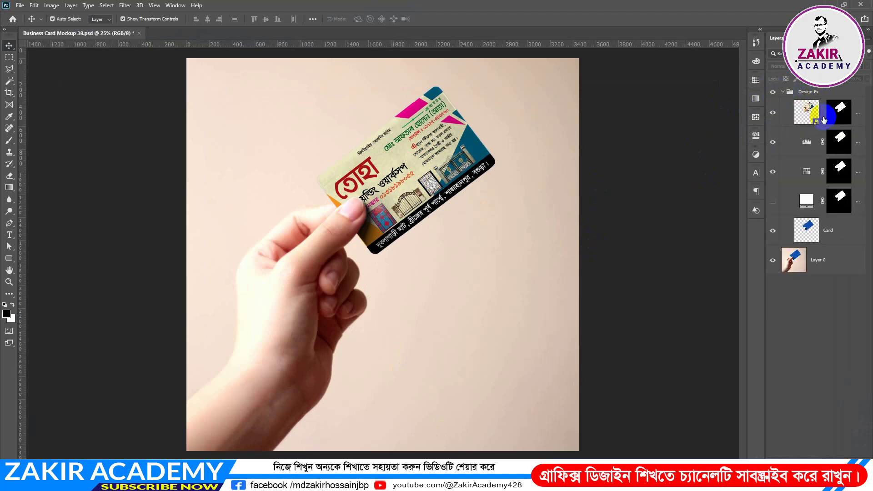
pyautogui.click(806, 118)
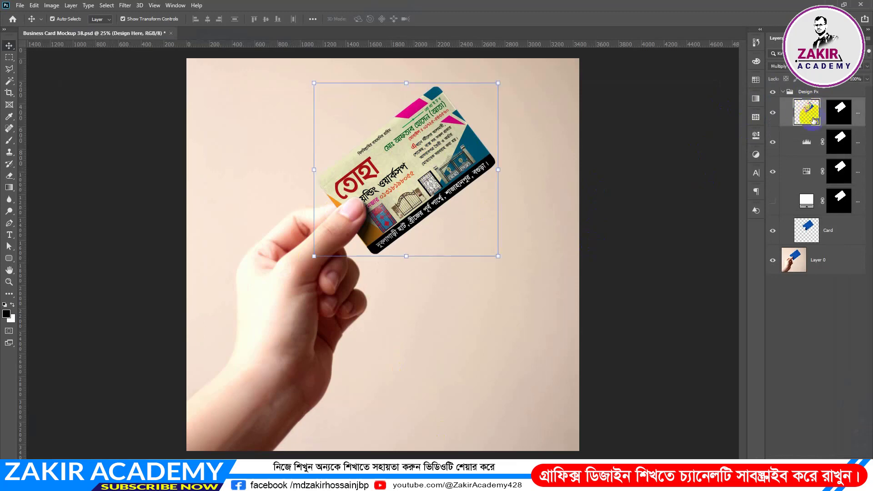
pyautogui.doubleClick(806, 111)
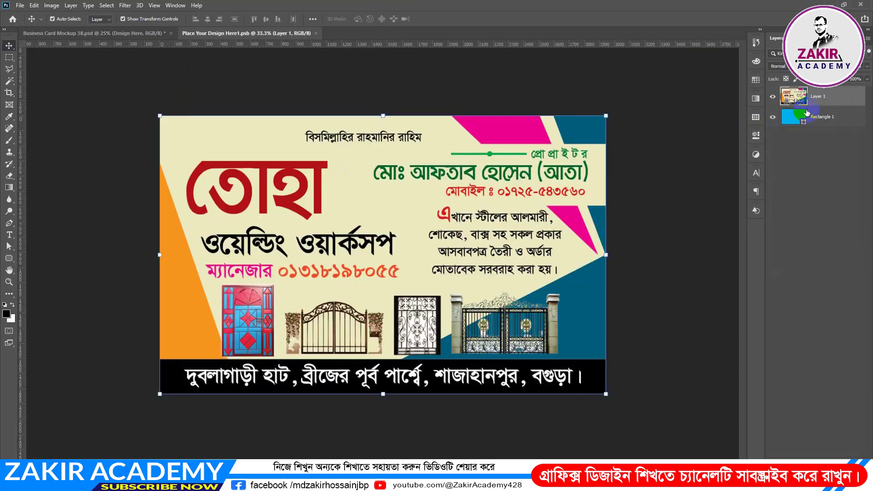
pyautogui.click(818, 186)
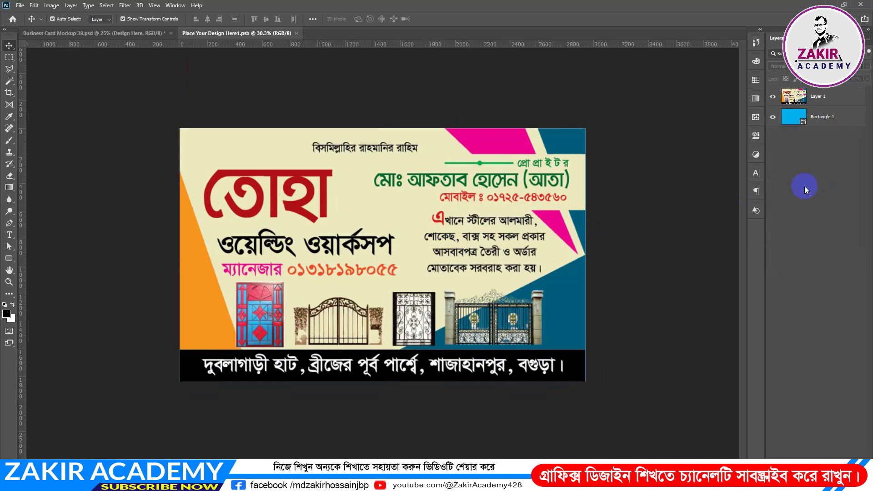
# - Place the visiting-Card image from the Desktop as an embedded object in the smart object document
pyautogui.click(21, 6)
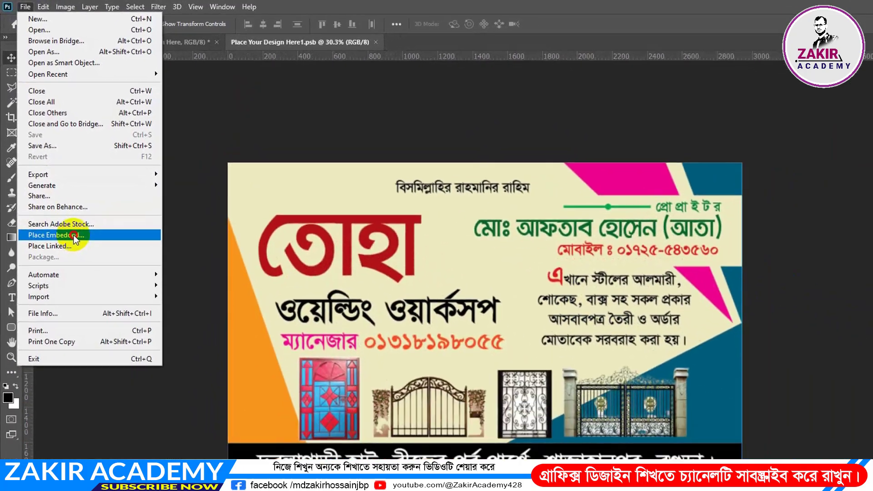
pyautogui.click(42, 293)
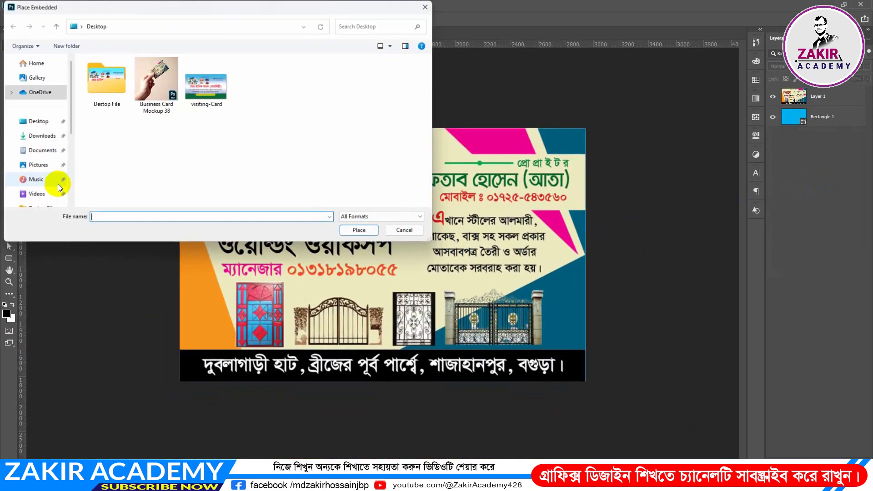
pyautogui.click(211, 85)
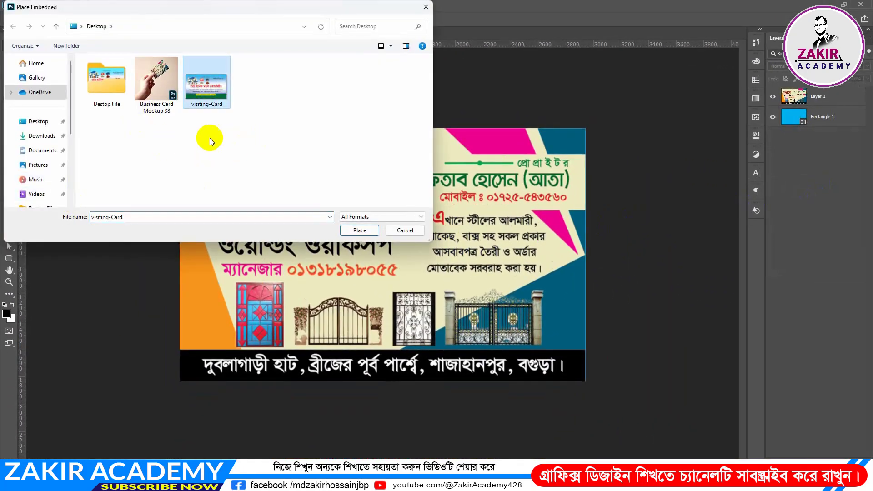
pyautogui.click(359, 231)
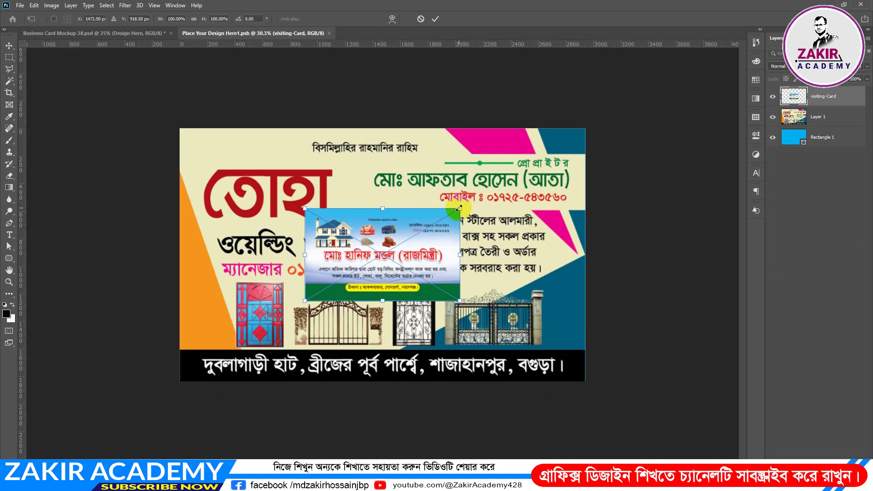
# - Scale the placed visiting card to about 262% width and stretch its upper and lower edges to cover the whole canvas
pyautogui.moveTo(458, 207); pyautogui.dragTo(598, 154)
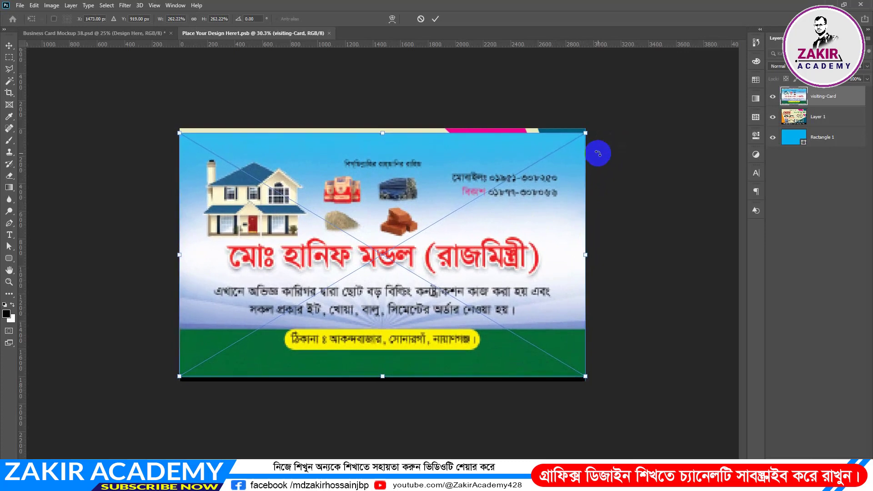
pyautogui.moveTo(382, 133); pyautogui.dragTo(382, 129)
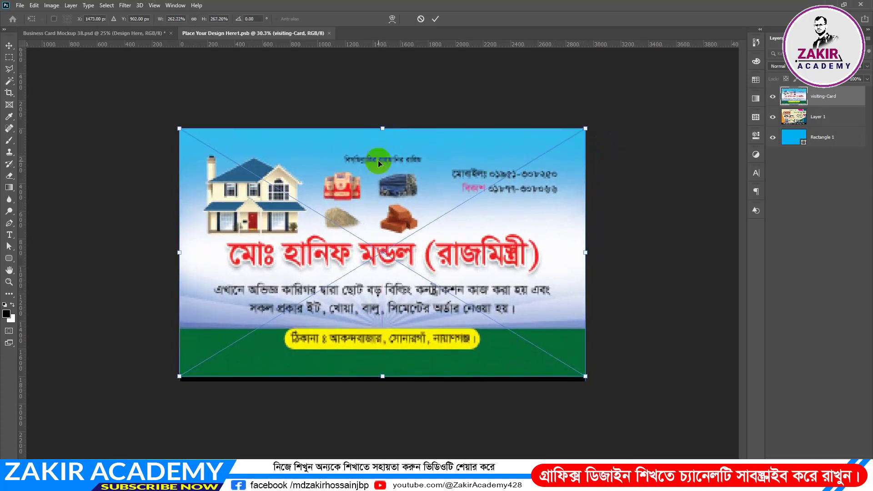
pyautogui.moveTo(383, 376); pyautogui.dragTo(381, 379)
pyautogui.press('Return')
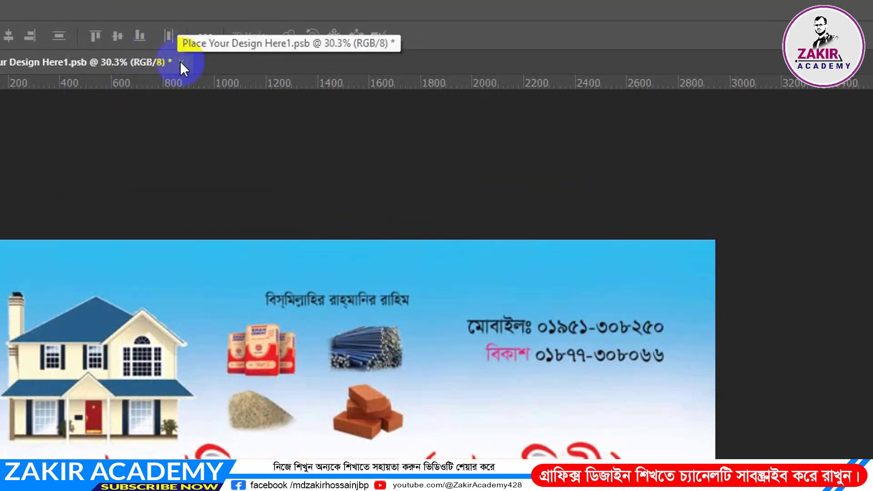
# - Close the Place Your Design Here1.psb document with its changes saved, and deselect the design layer in the mockup
pyautogui.click(181, 61)
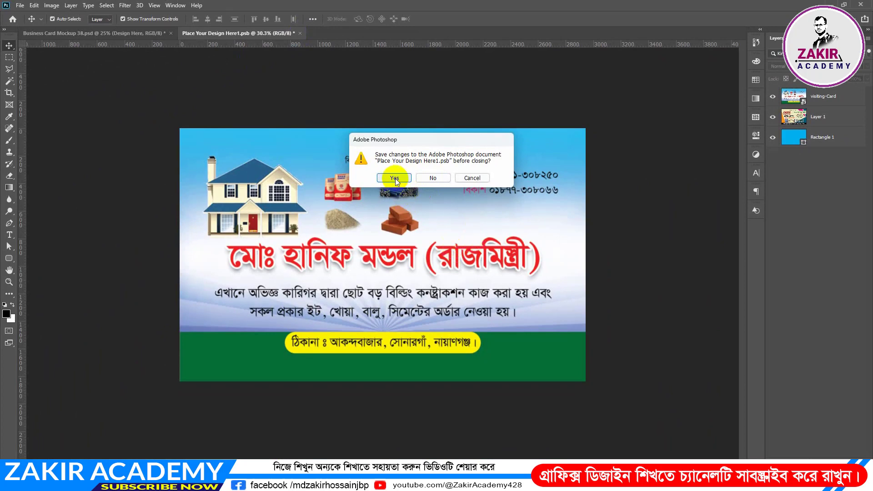
pyautogui.click(393, 178)
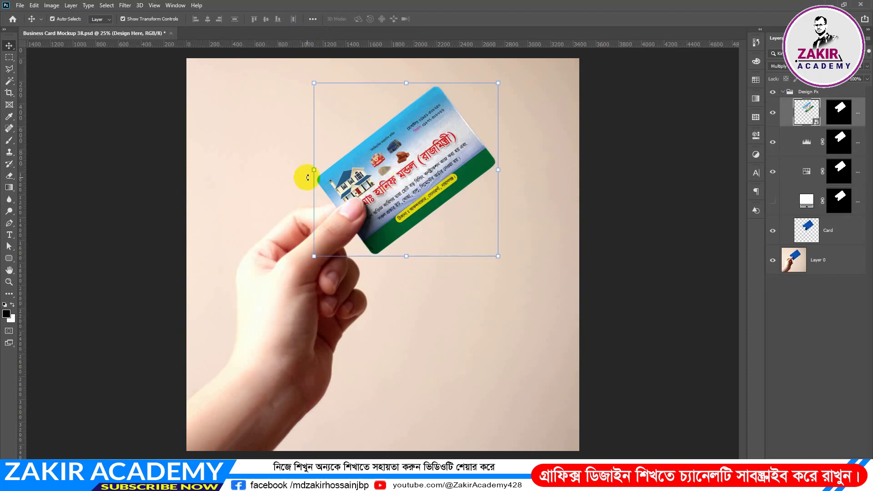
pyautogui.click(803, 315)
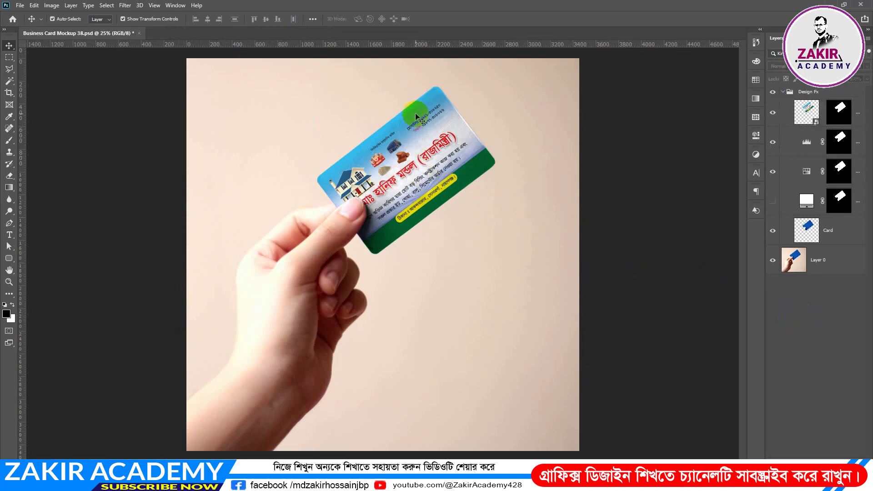
# - Inspect the hand-held card mockup with its new design and collapse the Design Fx group
pyautogui.scroll(2, 415, 114)
pyautogui.scroll(-1, 420, 114)
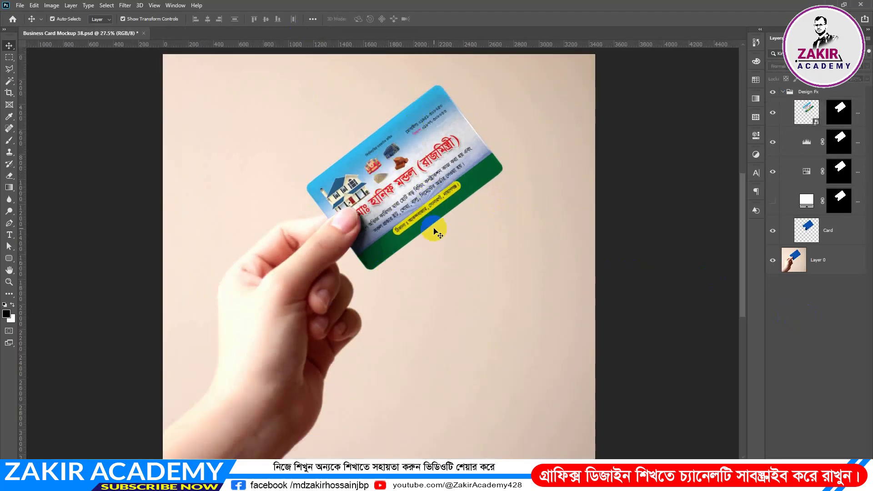
pyautogui.click(782, 93)
pyautogui.scroll(-2, 336, 200)
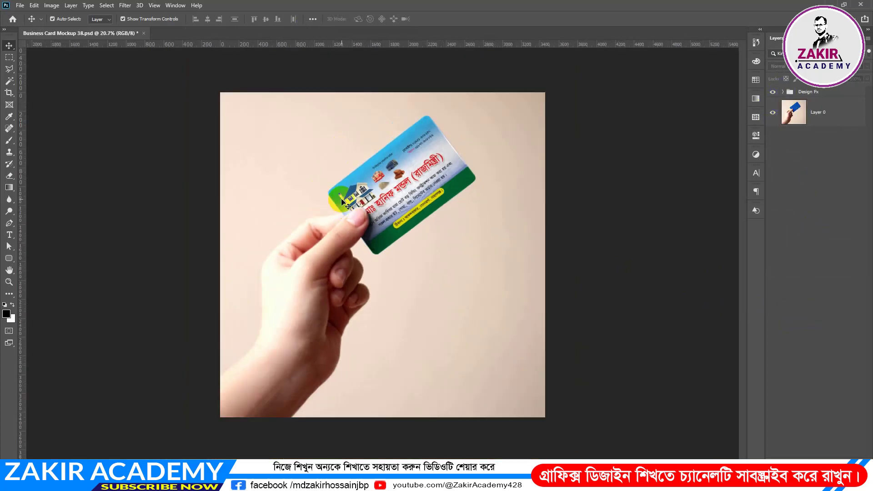
pyautogui.hotkey('ctrl', '+')
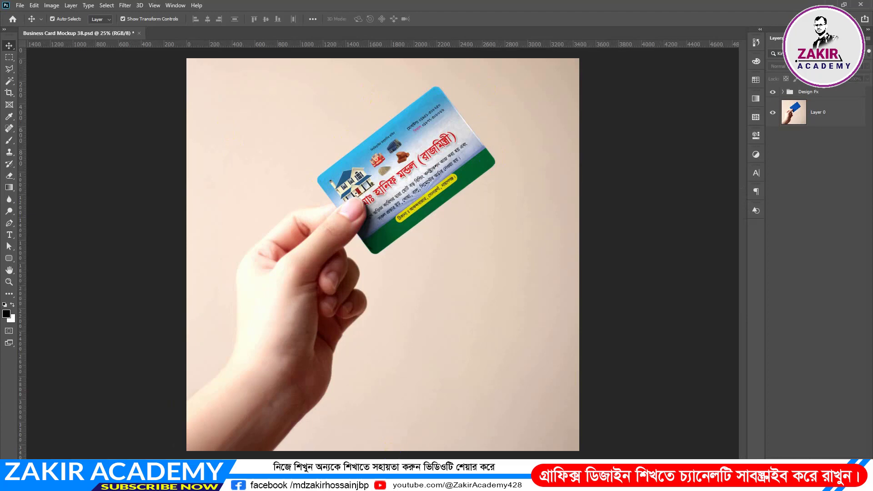
# - Switch to the browser and look through GraphicsFamily's free business card templates and mockup categories
pyautogui.click(500, 481)
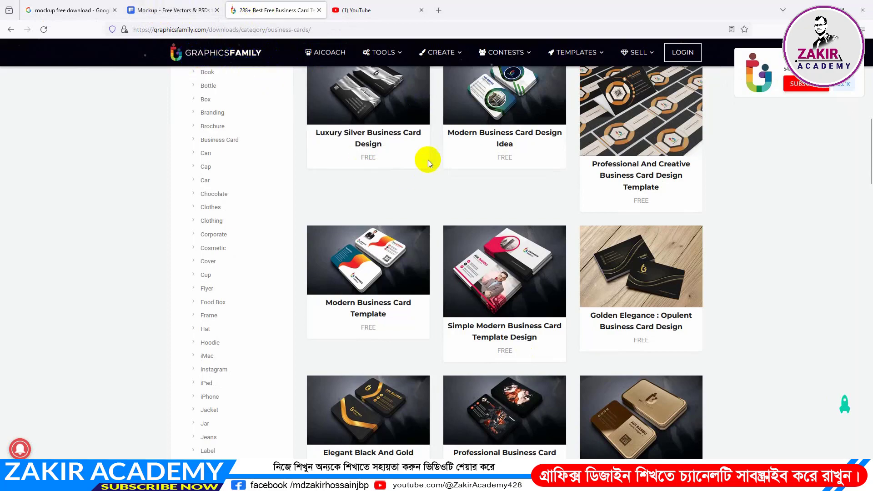
pyautogui.scroll(10, 219, 146)
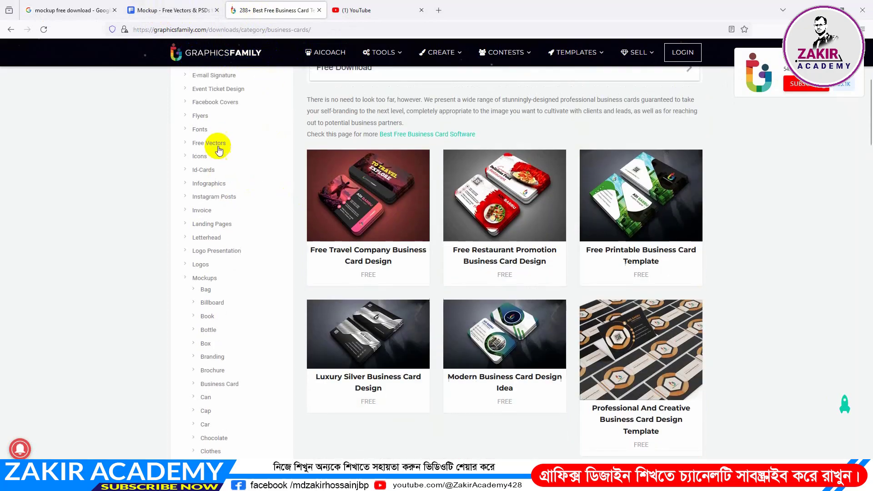
pyautogui.scroll(2, 209, 96)
pyautogui.scroll(-8, 218, 189)
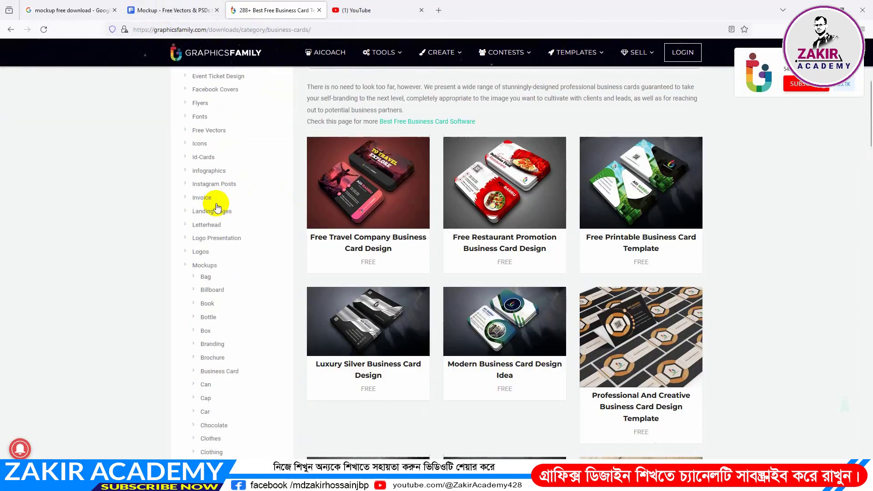
pyautogui.scroll(-15, 222, 224)
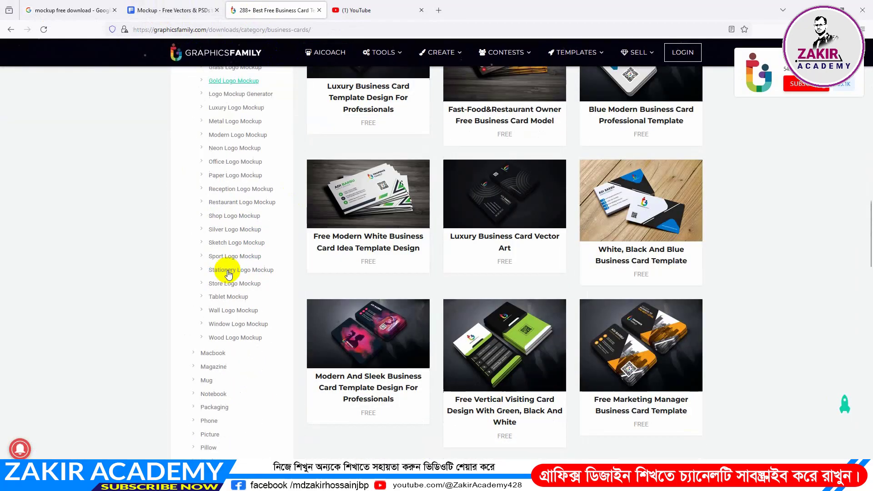
pyautogui.scroll(-5, 227, 268)
pyautogui.scroll(18, 227, 266)
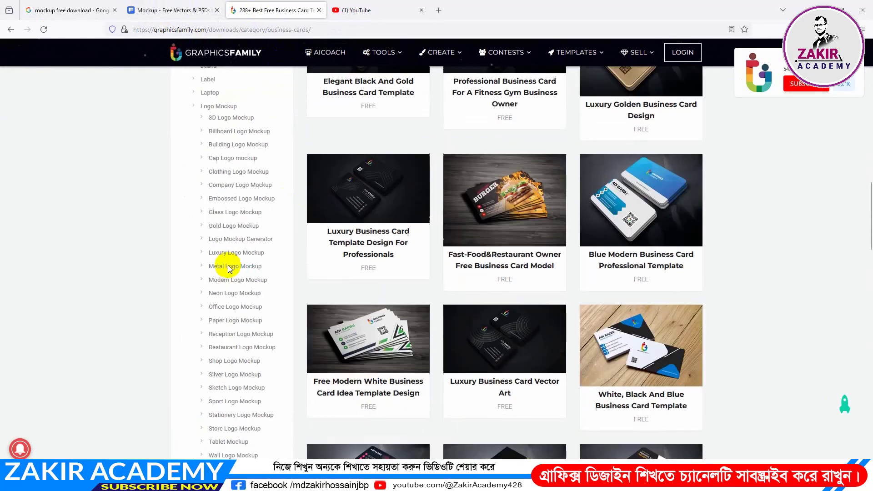
pyautogui.scroll(10, 228, 265)
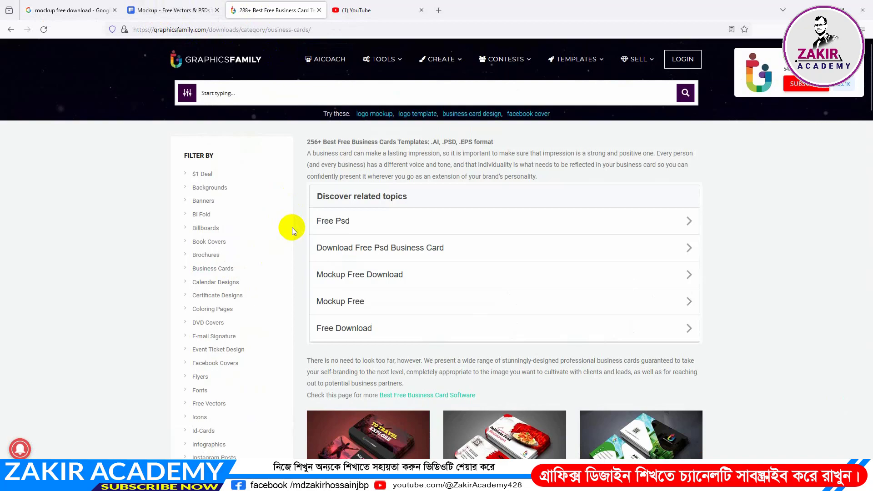
pyautogui.scroll(-6, 293, 226)
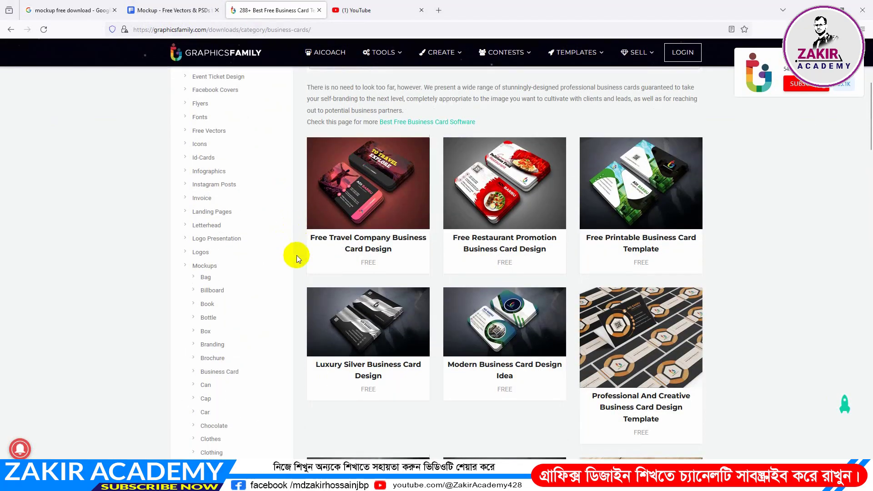
pyautogui.scroll(-3, 508, 195)
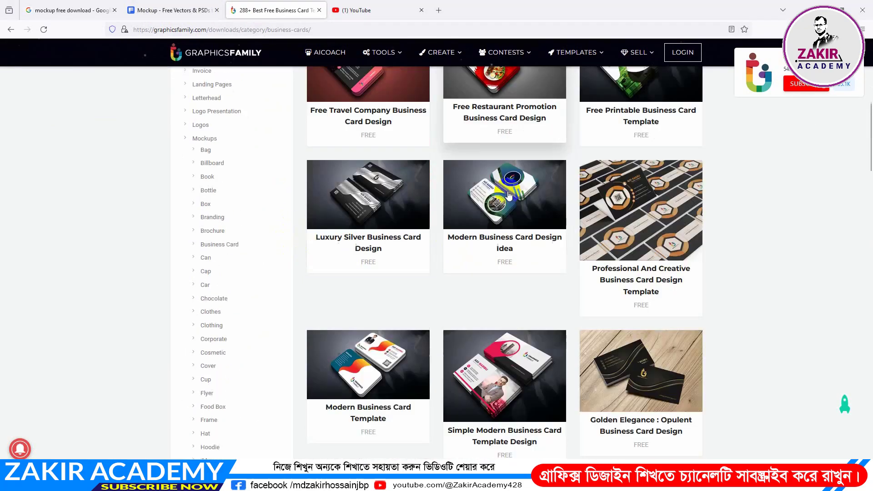
pyautogui.scroll(-13, 508, 196)
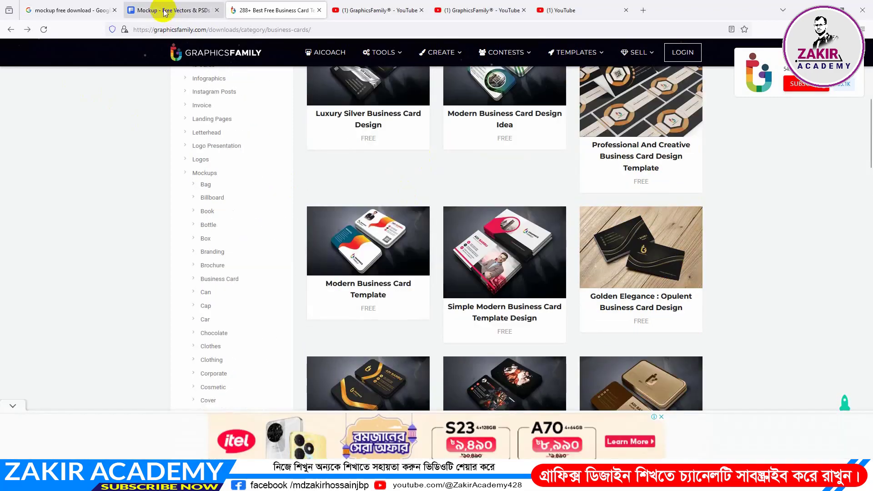
# - Look through Freepik's mockup images for business card, logo and product mockups
pyautogui.click(168, 10)
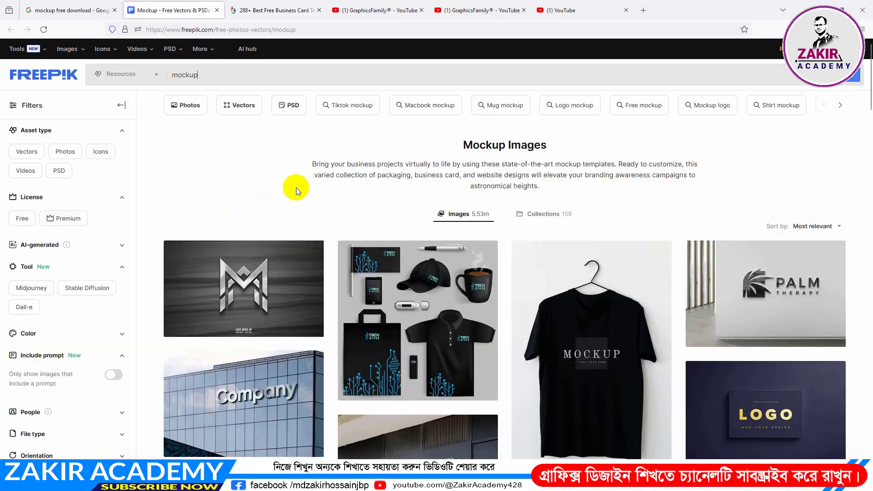
pyautogui.scroll(-10, 296, 187)
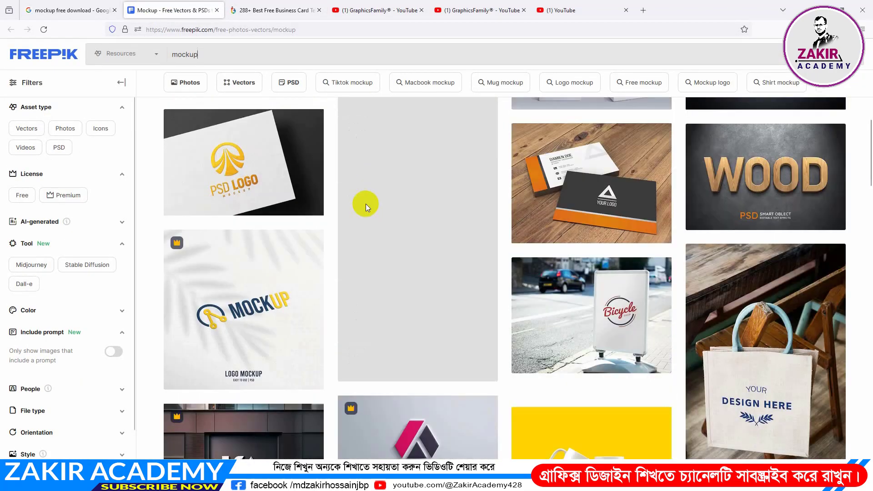
pyautogui.scroll(-1, 366, 203)
pyautogui.scroll(1, 599, 258)
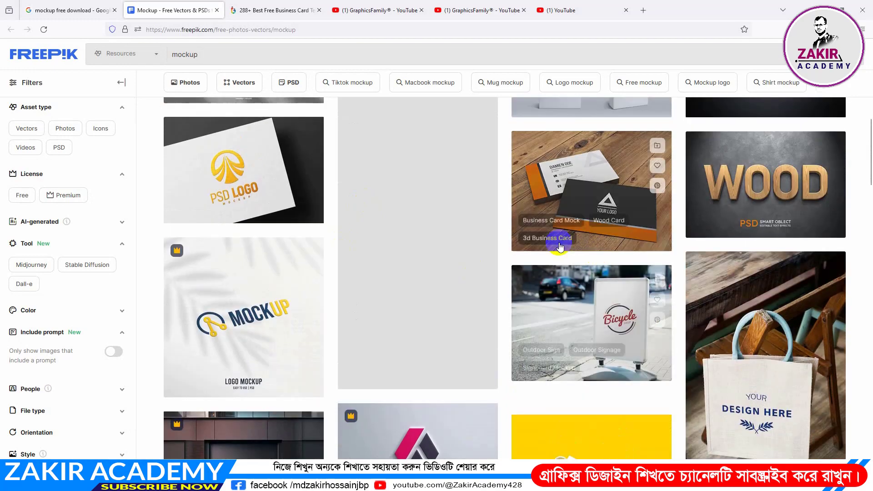
pyautogui.scroll(-8, 568, 249)
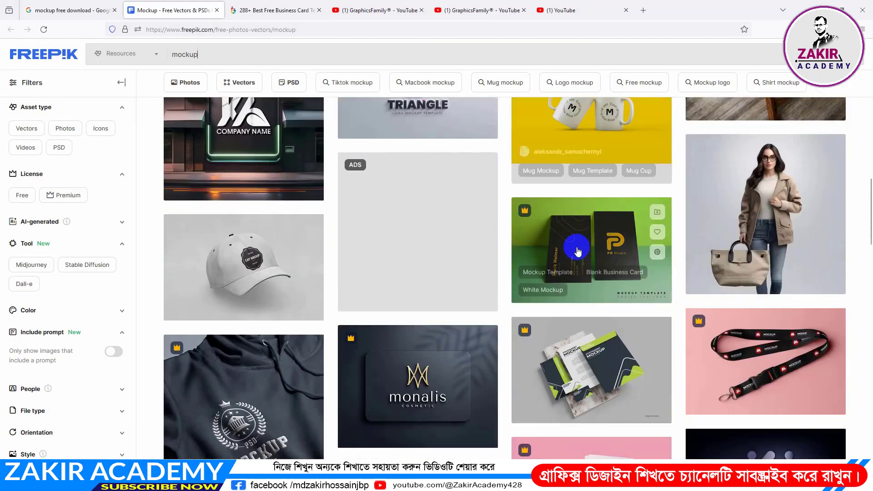
pyautogui.scroll(-7, 576, 251)
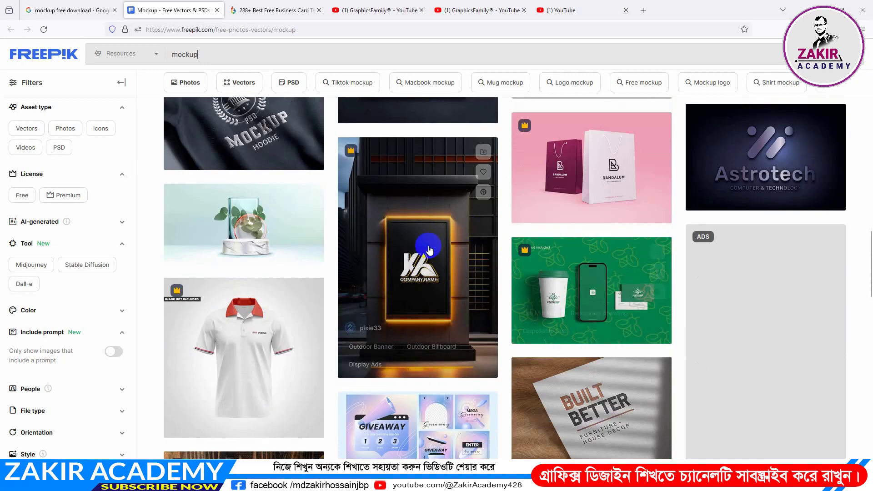
# - Filter the Freepik mockup results to free assets and open the business card mockup with the wooden background
pyautogui.scroll(7, 571, 241)
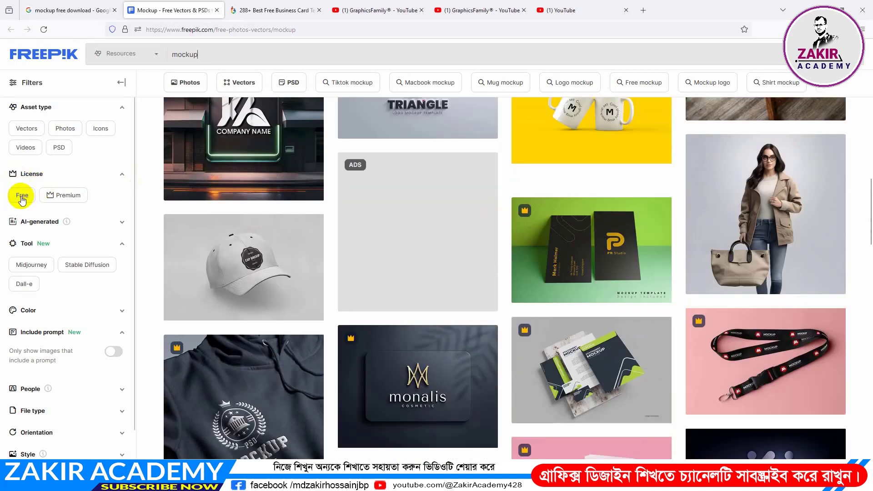
pyautogui.click(21, 196)
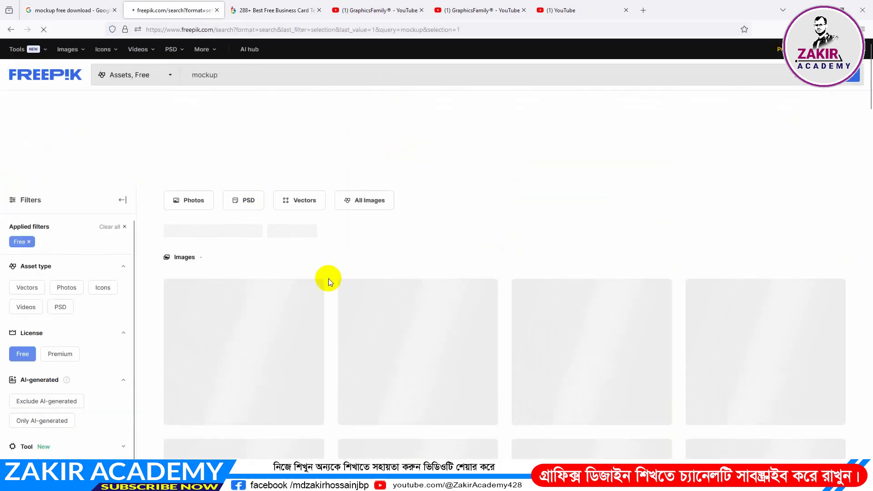
pyautogui.scroll(-4, 483, 237)
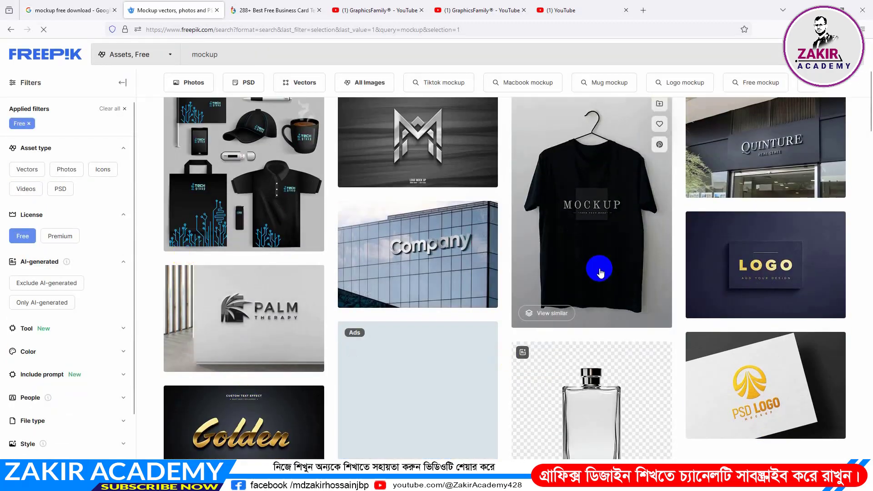
pyautogui.scroll(-3, 599, 271)
pyautogui.scroll(-5, 585, 271)
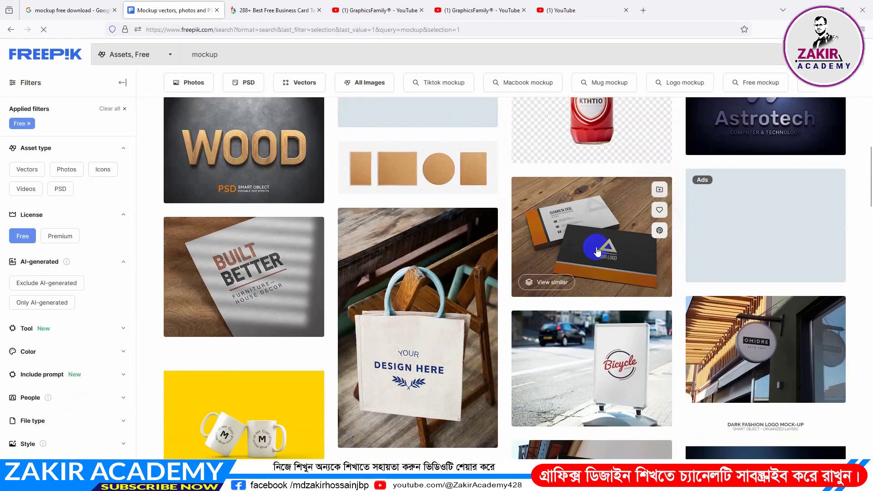
pyautogui.scroll(-3, 597, 251)
pyautogui.click(604, 156)
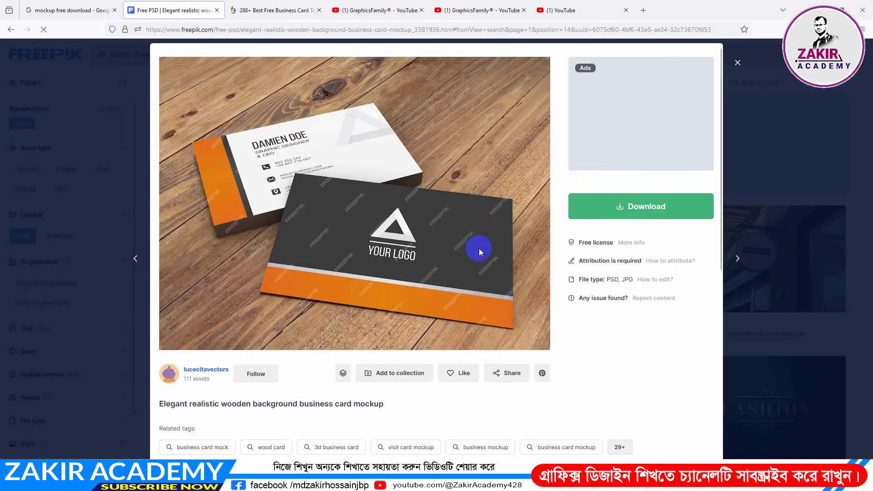
# - Download the elegant realistic wooden background business card mockup with the free attribution licence
pyautogui.click(610, 212)
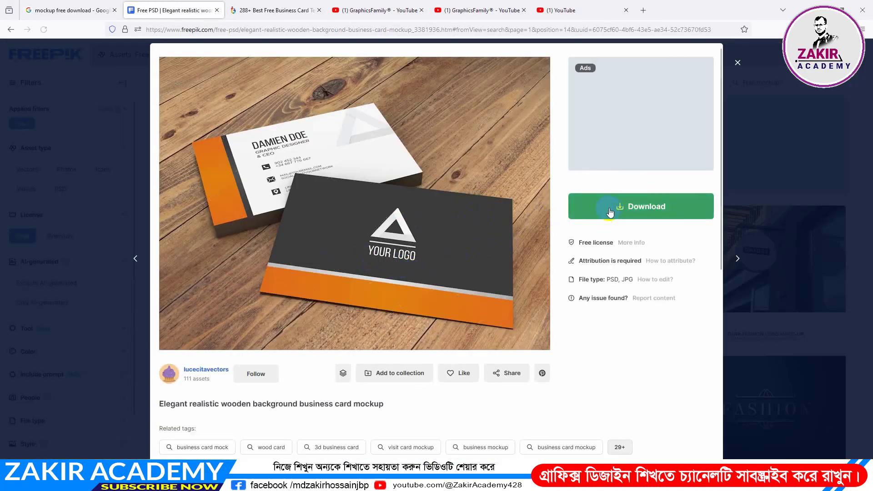
pyautogui.click(636, 207)
pyautogui.click(621, 335)
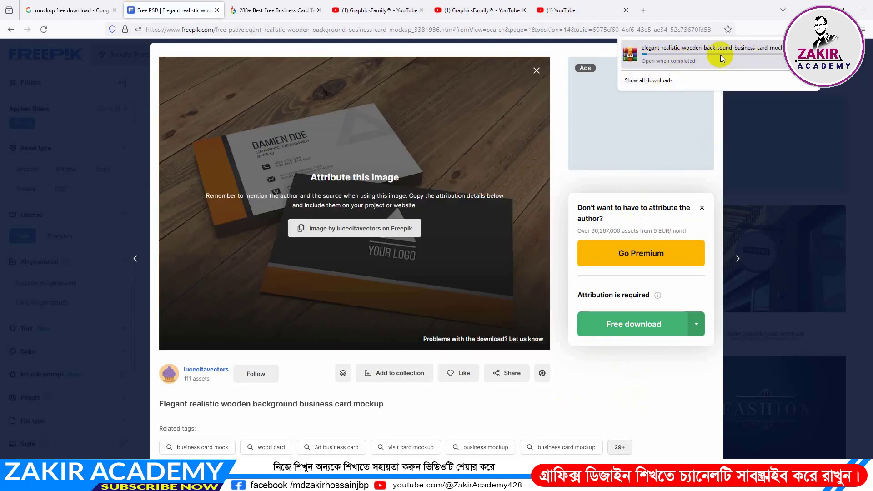
# - List all browser downloads and show elegant-realistic-wooden-background-business-card-mockup.zip in its folder
pyautogui.hotkey('ctrl', 'Tab')
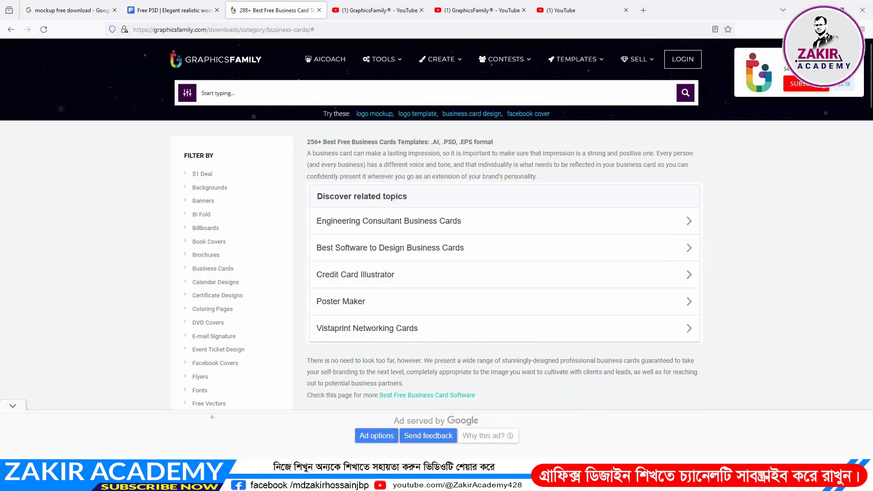
pyautogui.click(658, 76)
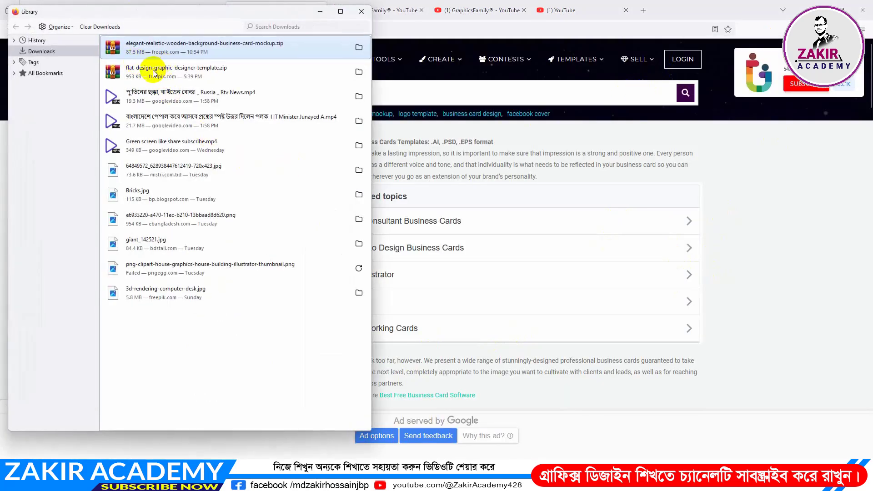
pyautogui.rightClick(143, 47)
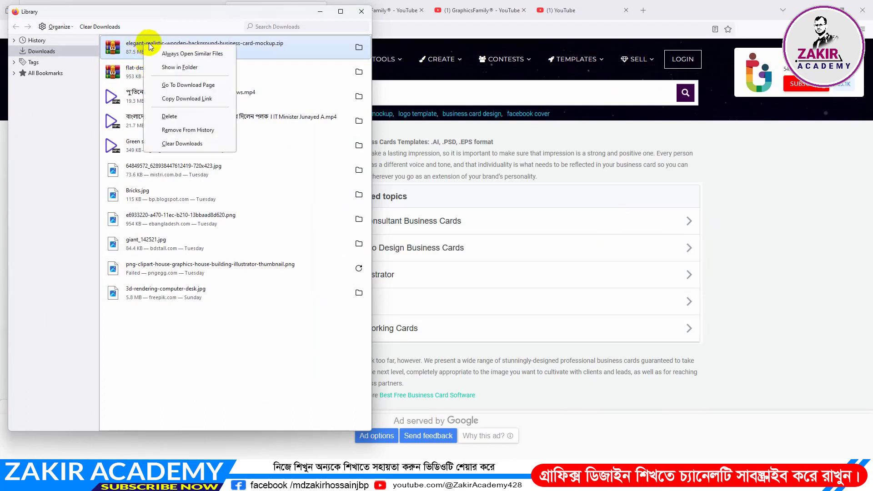
pyautogui.click(180, 67)
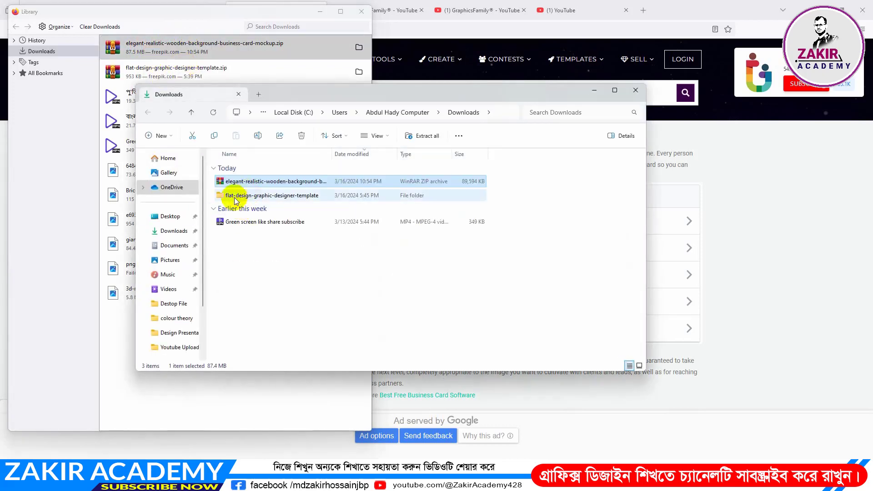
# - Extract the downloaded mockup archive with WinRAR into its own folder in Downloads
pyautogui.rightClick(249, 181)
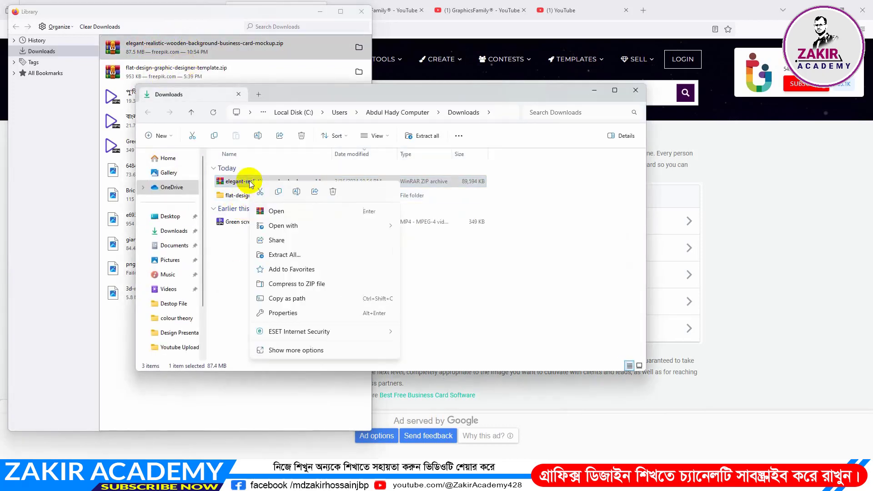
pyautogui.click(293, 350)
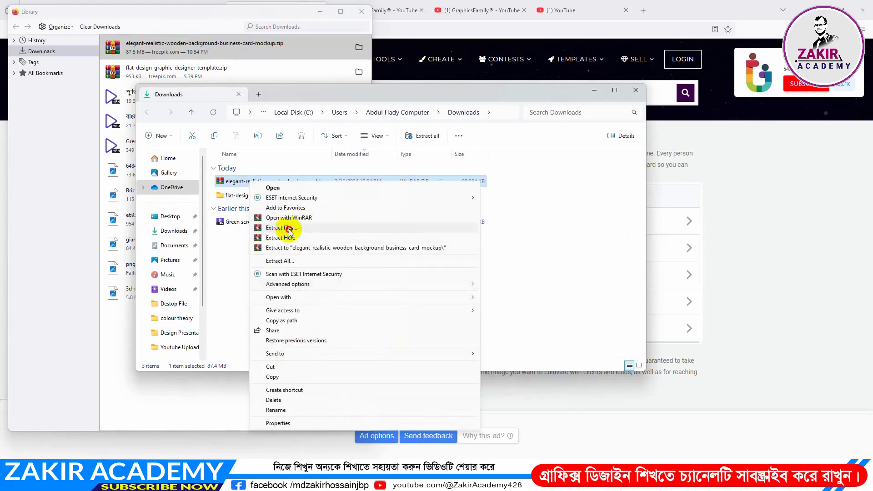
pyautogui.click(289, 232)
pyautogui.click(461, 341)
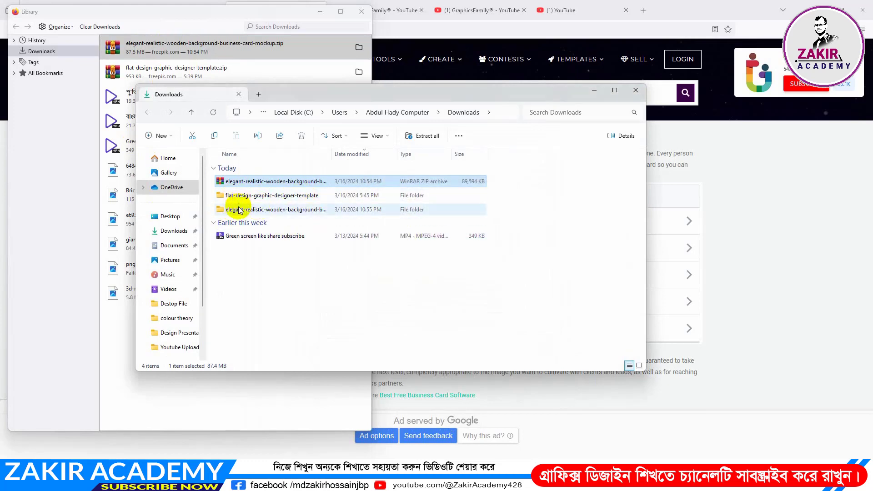
# - Open the Photoshop file 53 from the extracted mockup folder in Photoshop
pyautogui.doubleClick(238, 210)
pyautogui.click(230, 224)
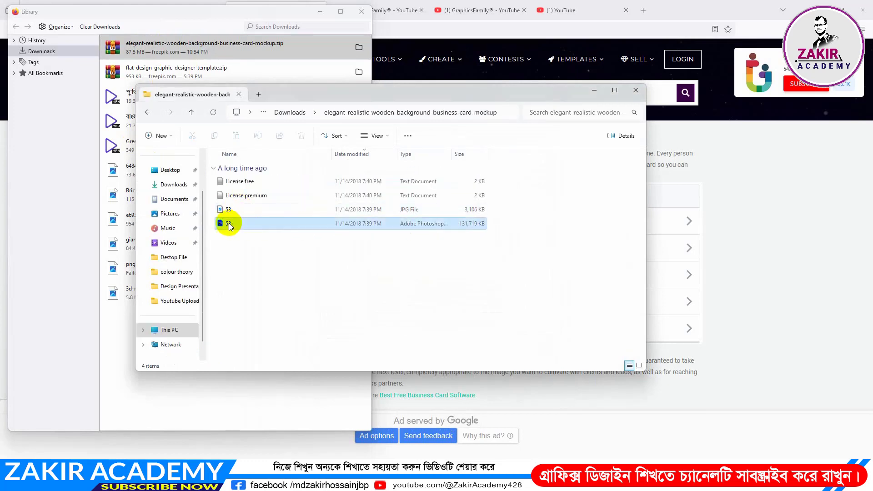
pyautogui.doubleClick(236, 223)
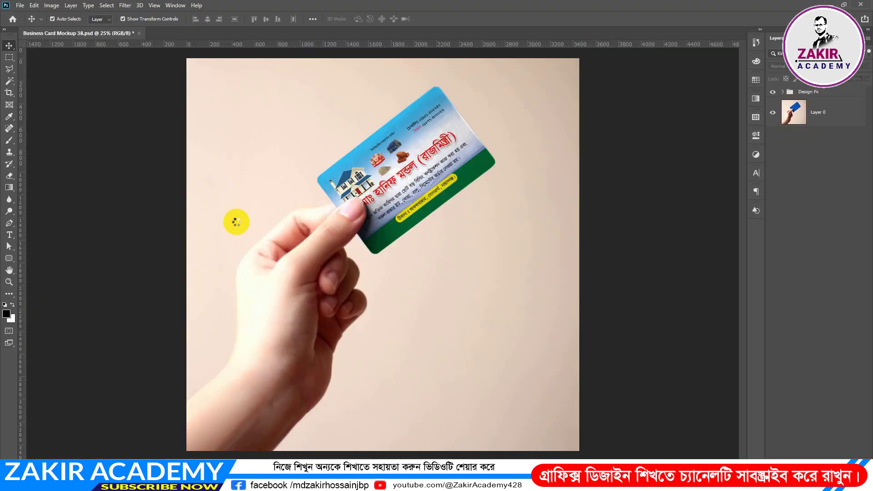
# - Open the smart object of the dark front card in 53.psd for editing
pyautogui.scroll(-4, 394, 255)
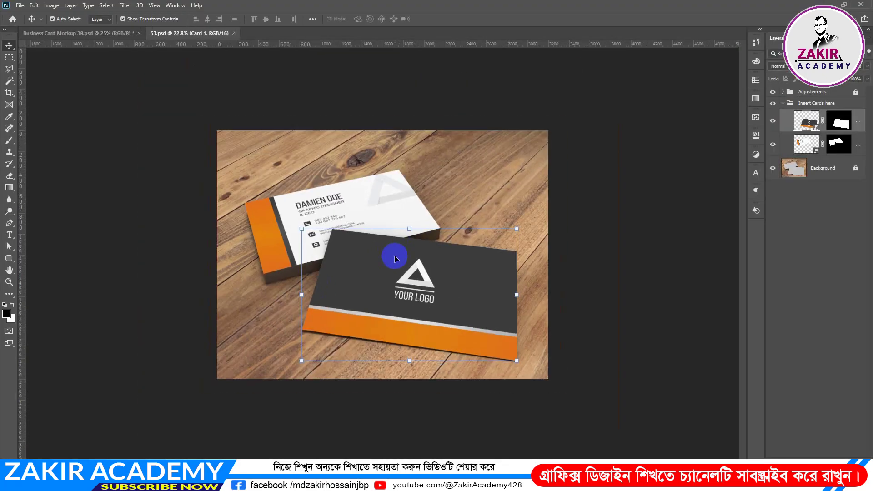
pyautogui.scroll(3, 395, 256)
pyautogui.click(814, 193)
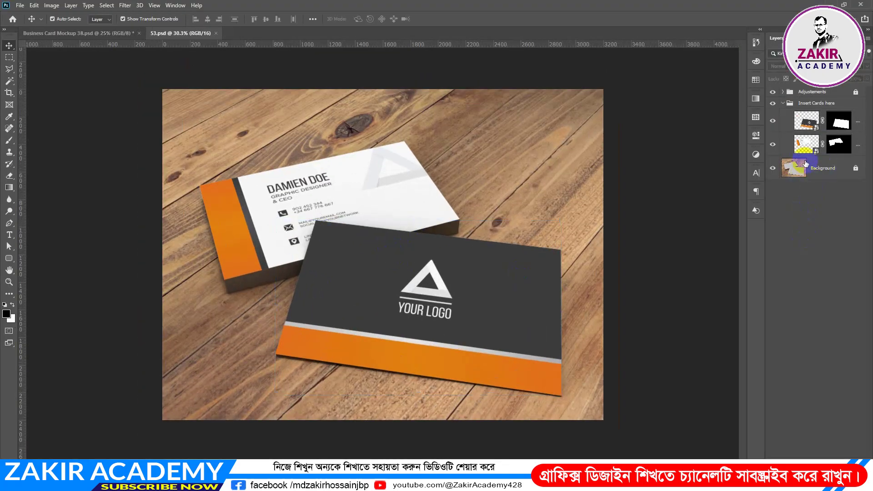
pyautogui.click(804, 128)
pyautogui.doubleClick(807, 123)
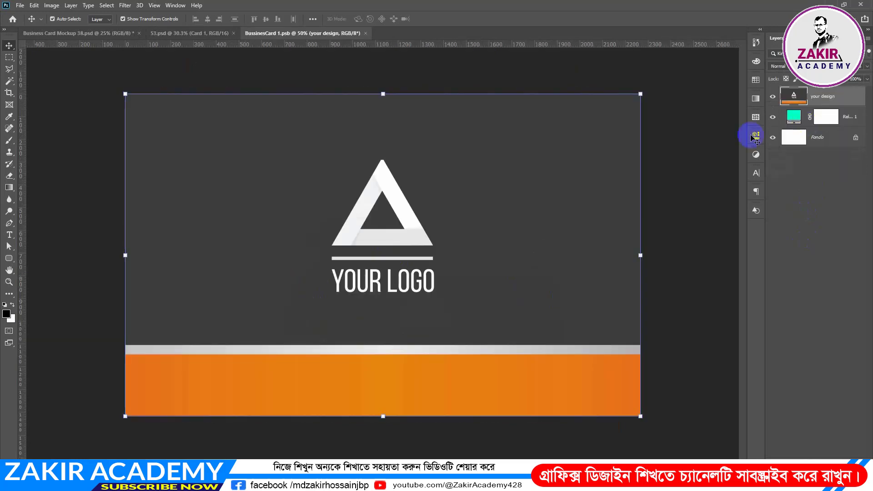
# - Place the visiting-Card image from the Desktop as an embedded object in BussinesCard 1.psb
pyautogui.click(807, 178)
pyautogui.click(20, 5)
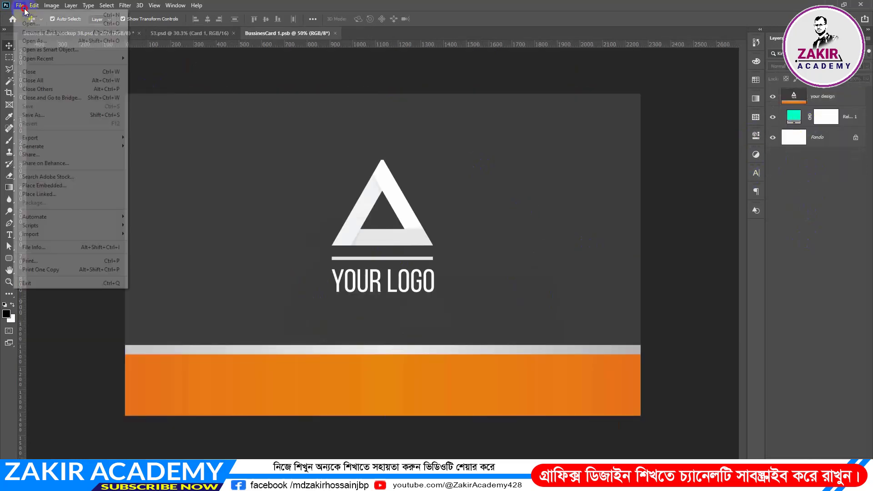
pyautogui.click(46, 186)
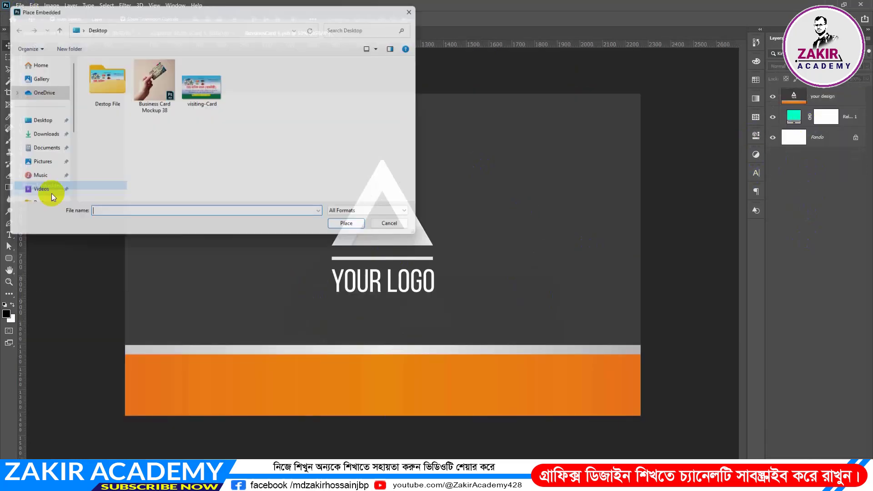
pyautogui.click(206, 82)
pyautogui.click(359, 231)
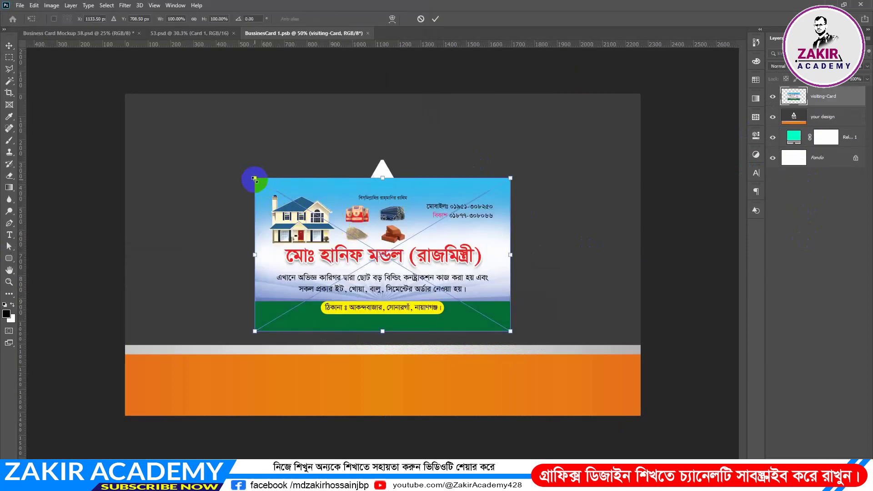
# - Stretch the placed visiting card to cover the whole canvas, and close BussinesCard 1.psb with its changes saved
pyautogui.moveTo(254, 179); pyautogui.dragTo(125, 94)
pyautogui.moveTo(510, 214); pyautogui.dragTo(640, 213)
pyautogui.moveTo(383, 331); pyautogui.dragTo(386, 414)
pyautogui.press('Return')
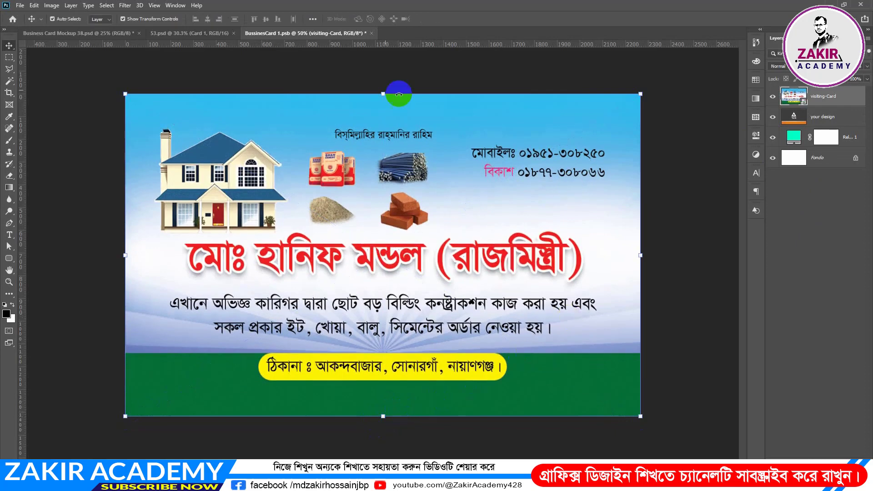
pyautogui.click(371, 33)
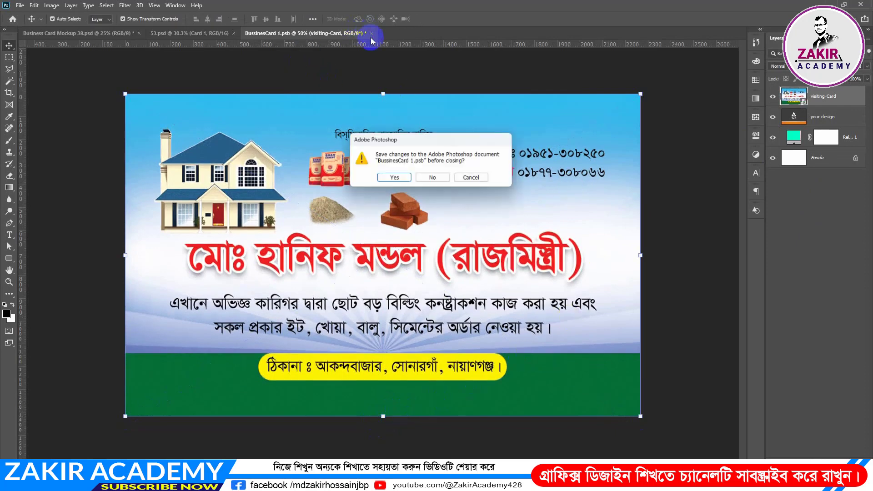
pyautogui.click(394, 177)
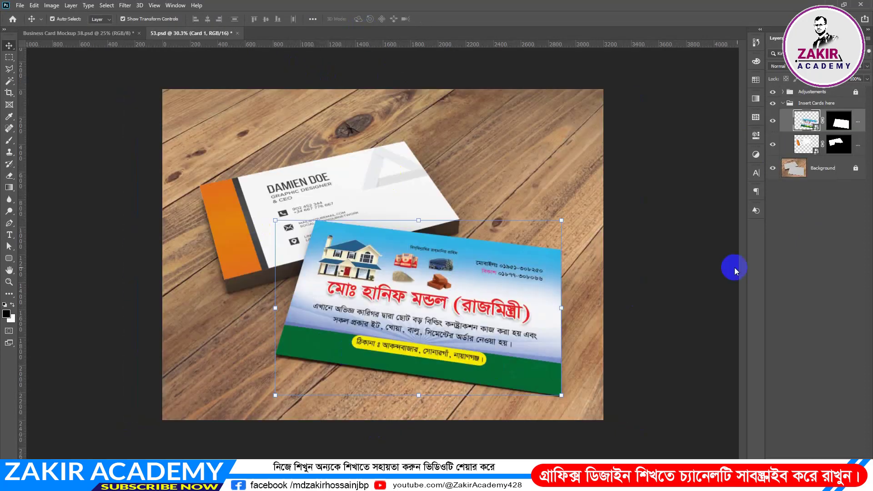